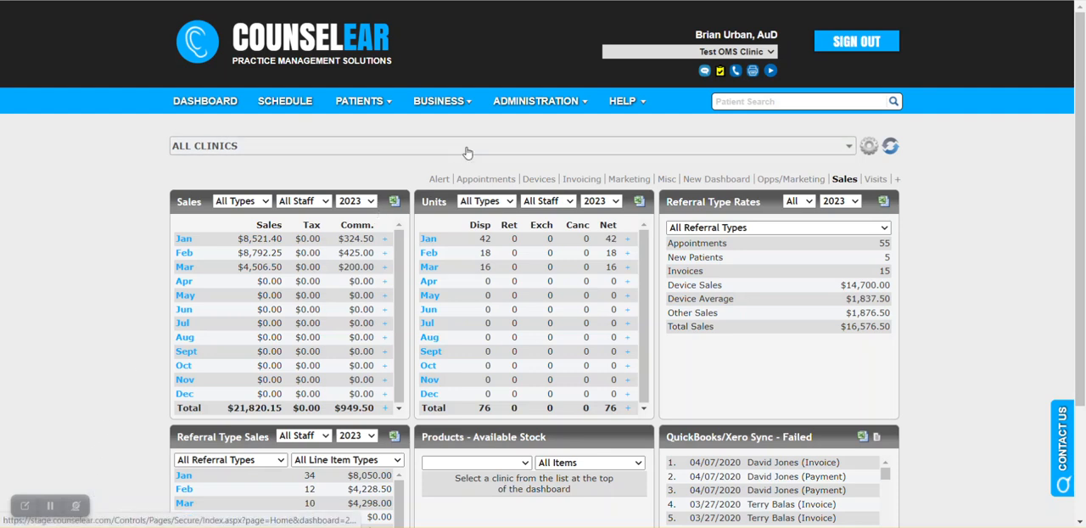
Step: Open the Invoice Options administration page and locate the Invoice Locking section
{"action": "left_click", "coordinate": [559, 112]}
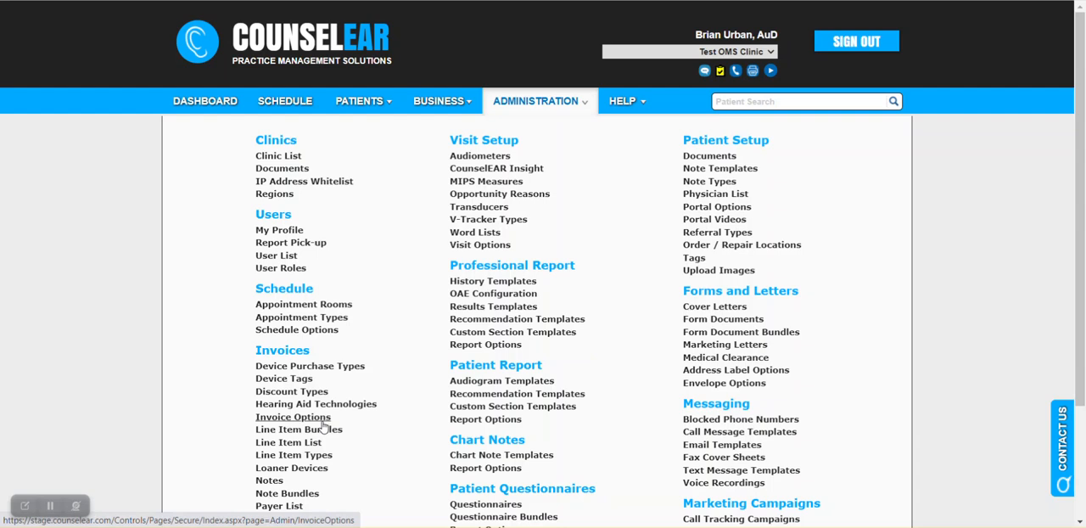
{"action": "left_click", "coordinate": [293, 416]}
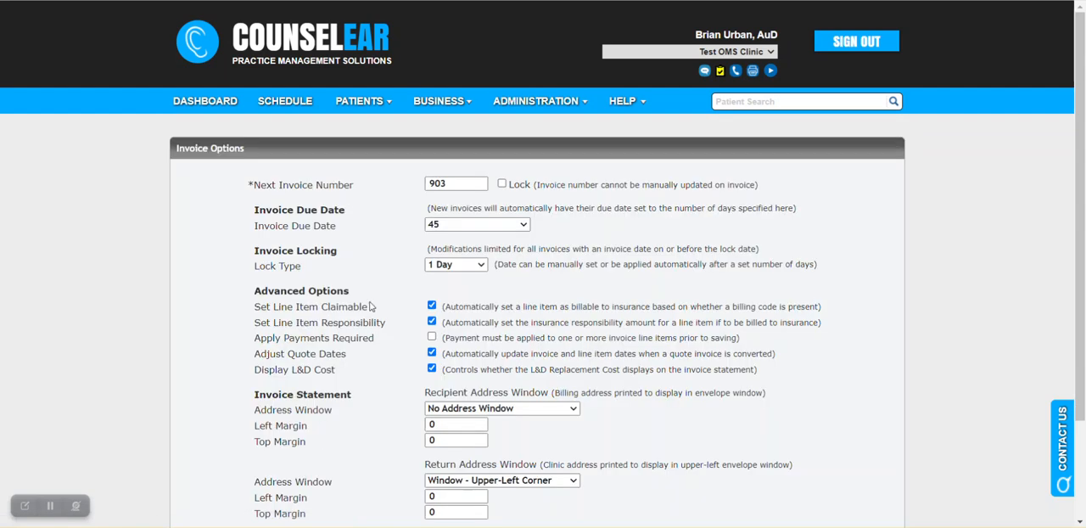
{"action": "left_click_drag", "start_coordinate": [252, 250], "coordinate": [347, 256]}
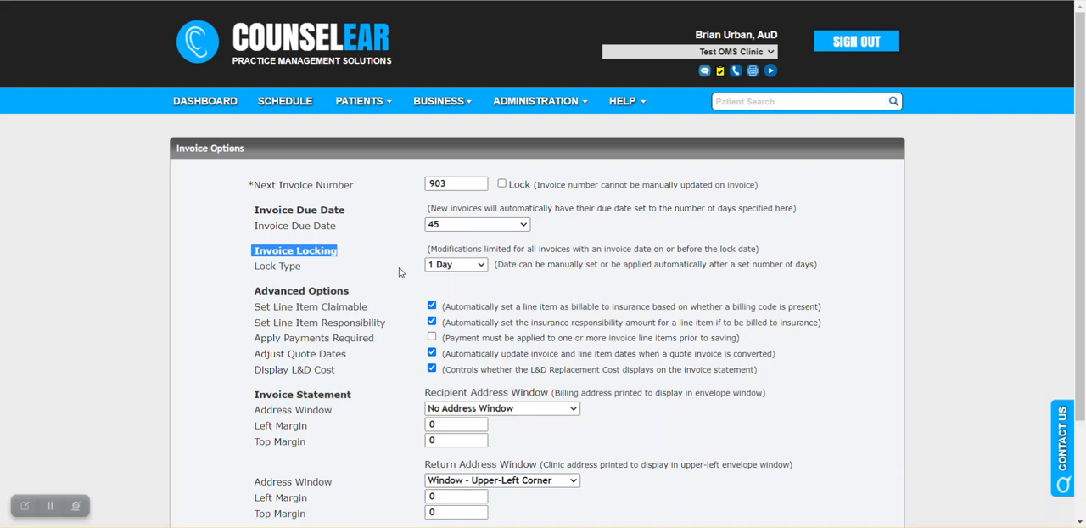
Step: Set the invoice Lock Type to Manual with a lock date of 02/28/2023
{"action": "left_click", "coordinate": [482, 265]}
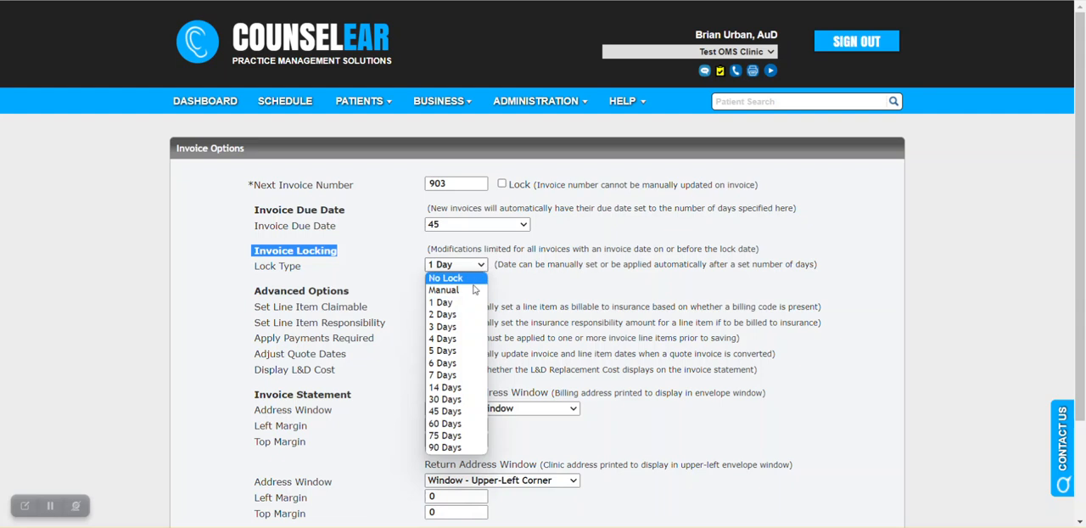
{"action": "left_click", "coordinate": [471, 290]}
{"action": "left_click", "coordinate": [475, 281]}
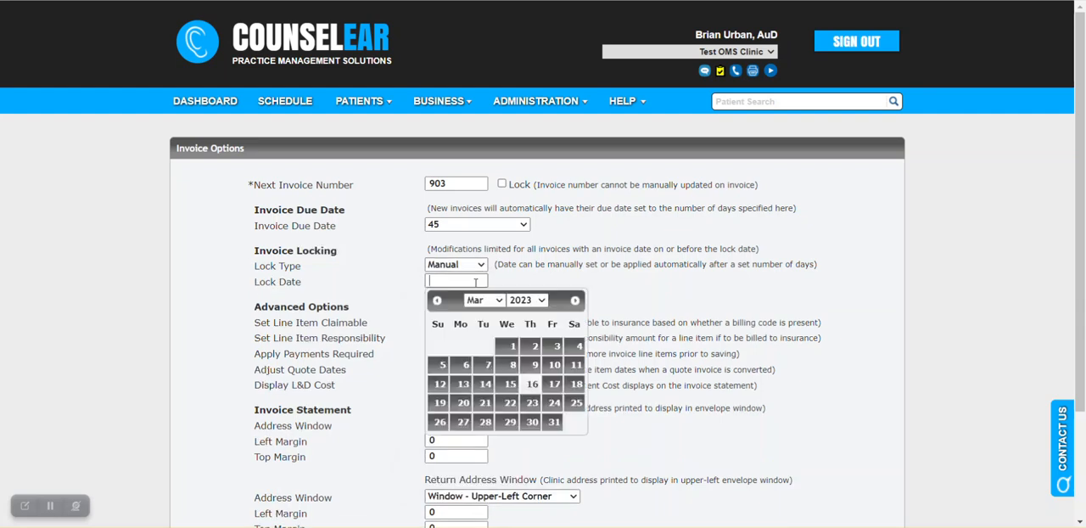
{"action": "left_click", "coordinate": [437, 301]}
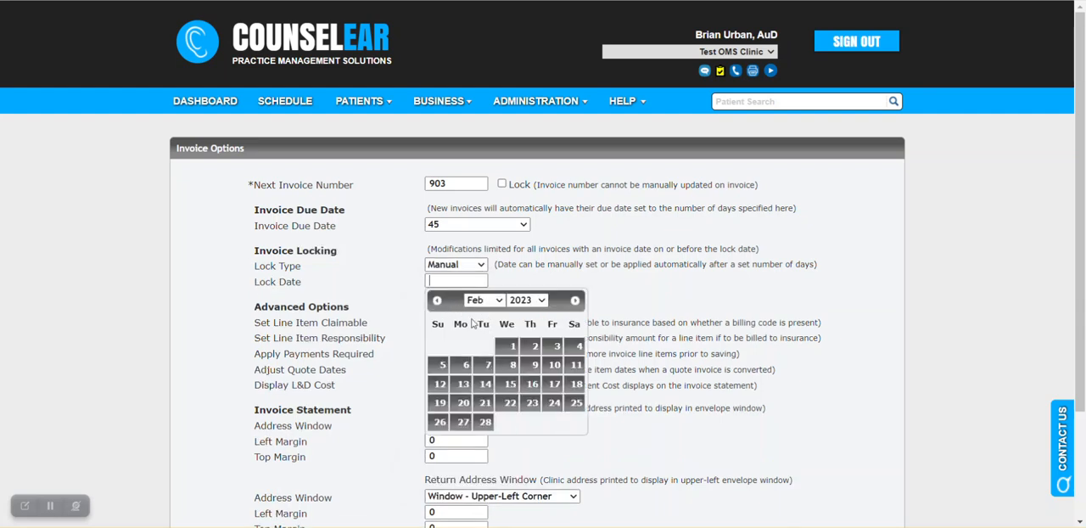
{"action": "left_click", "coordinate": [485, 422]}
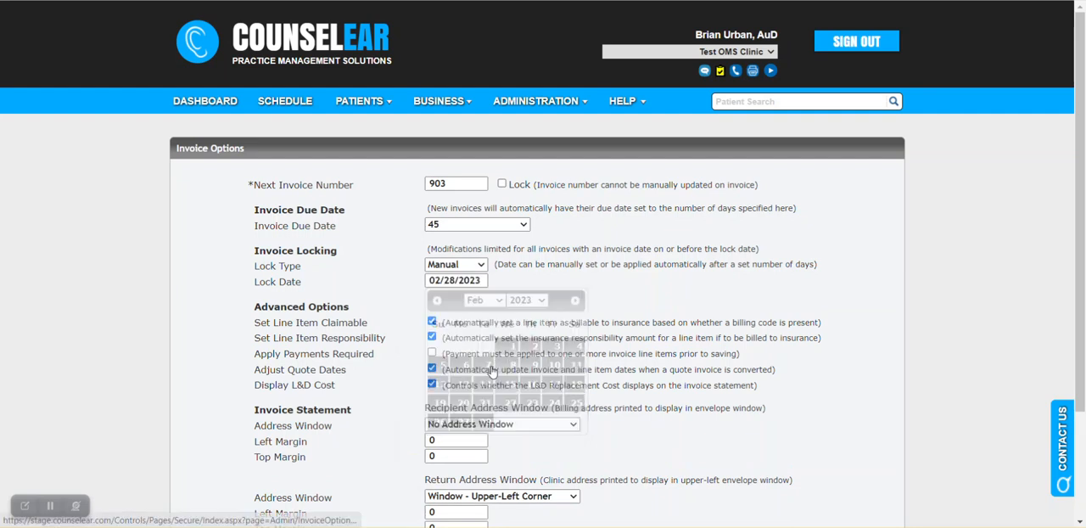
Step: Switch the invoice Lock Type to an automatic lock after 2 Days
{"action": "left_click", "coordinate": [482, 267]}
{"action": "left_click", "coordinate": [517, 279]}
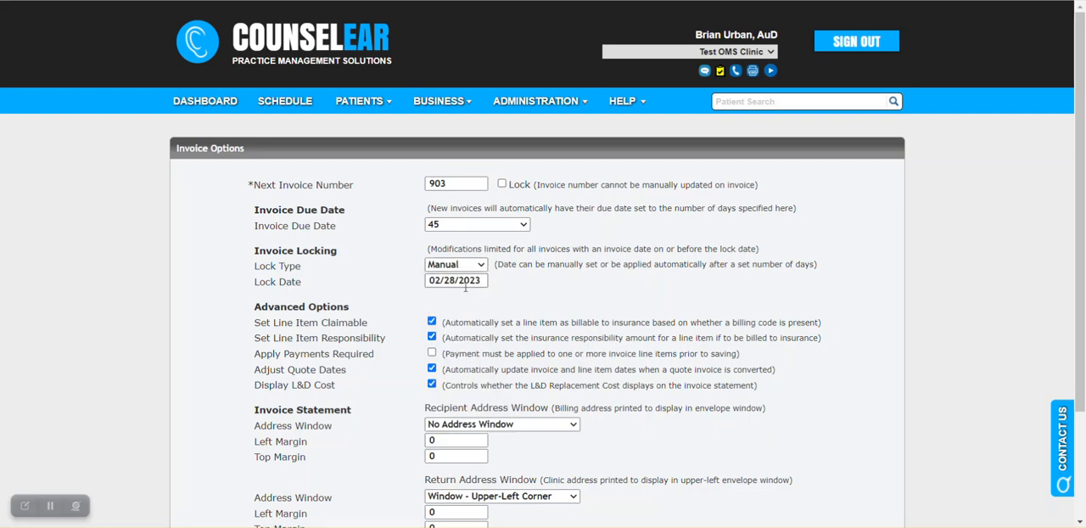
{"action": "left_click", "coordinate": [480, 266]}
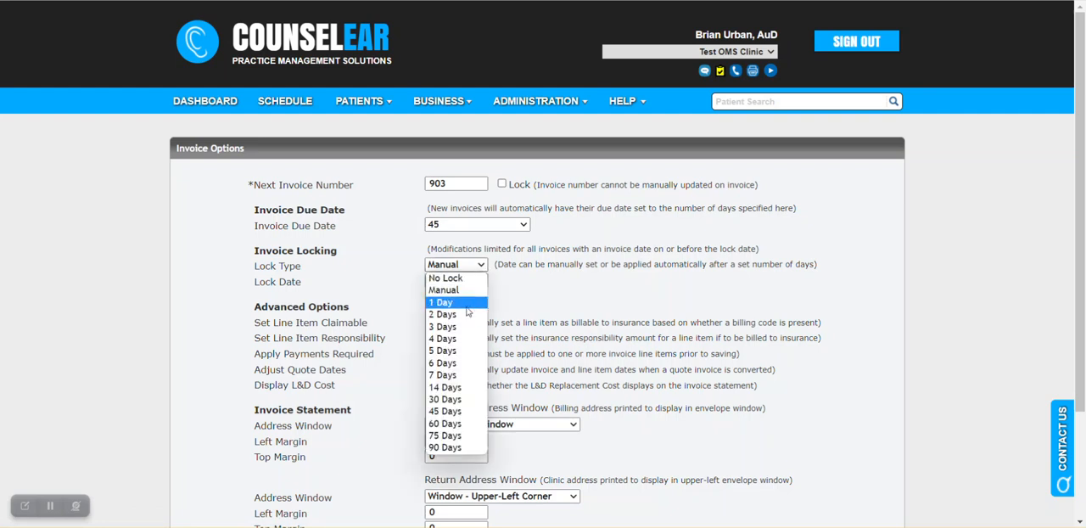
{"action": "left_click", "coordinate": [467, 314]}
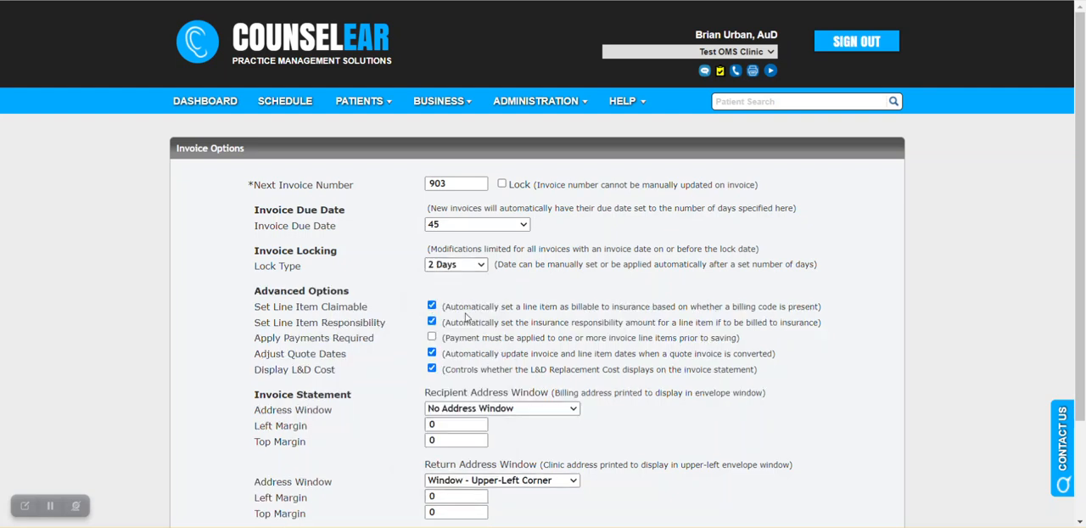
Step: Set the invoice Lock Type to 1 Day, review the other available lock periods, and save the invoice options
{"action": "left_click", "coordinate": [481, 266]}
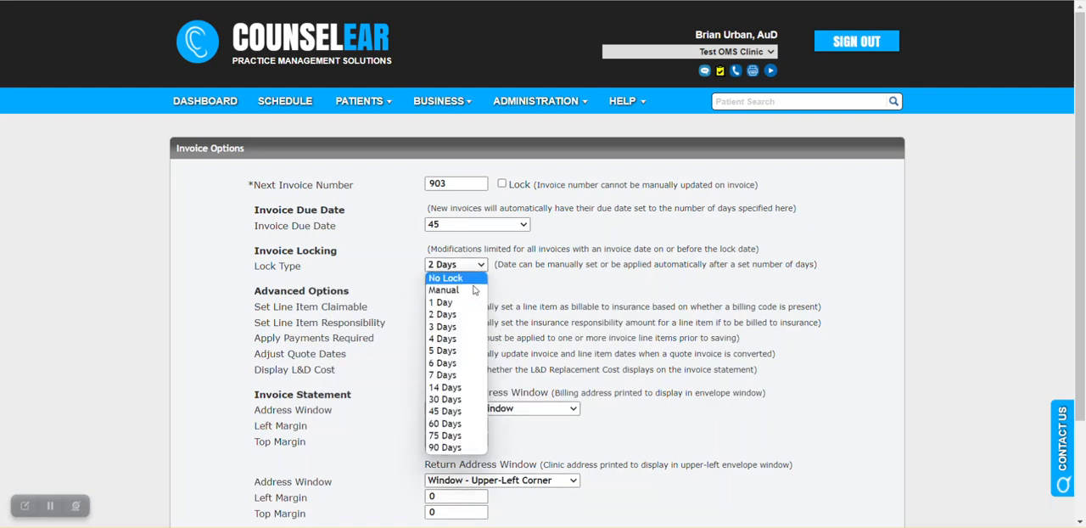
{"action": "left_click", "coordinate": [467, 302]}
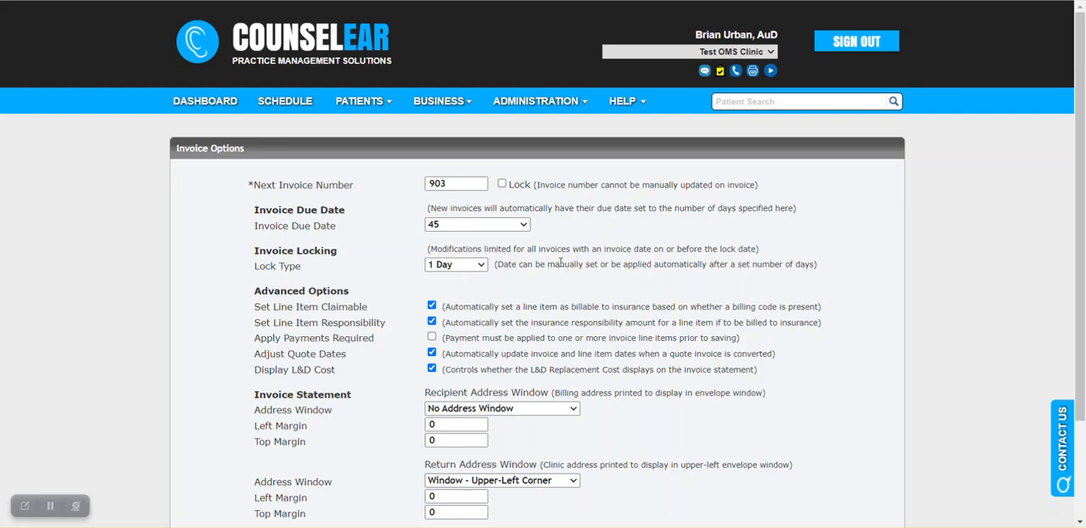
{"action": "left_click", "coordinate": [481, 266]}
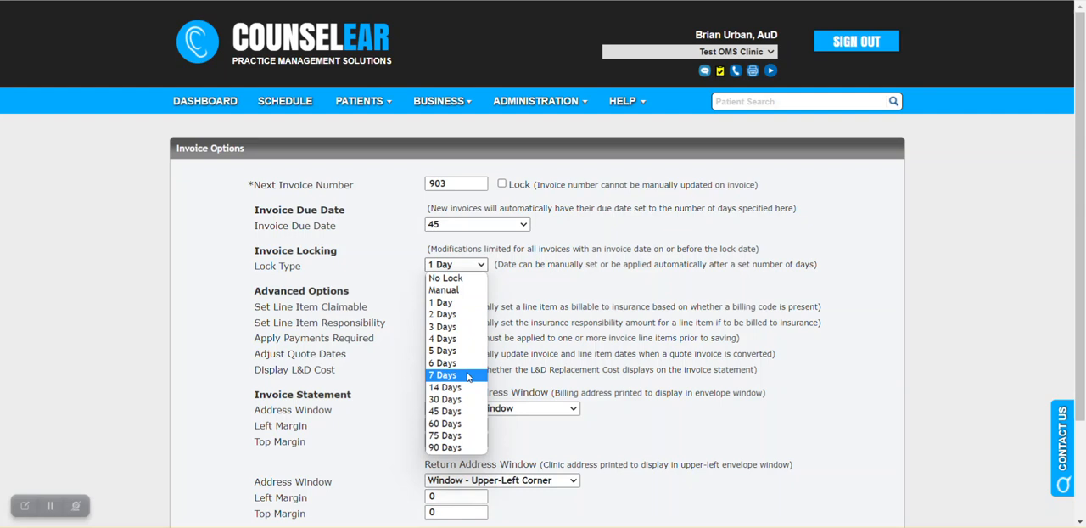
{"action": "left_click", "coordinate": [556, 286]}
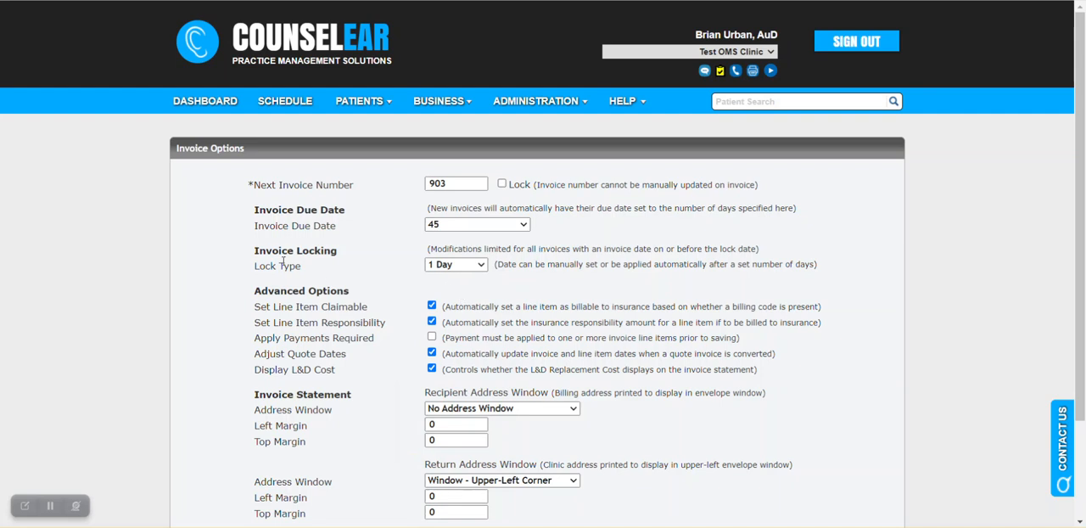
{"action": "scroll", "coordinate": [321, 268], "scroll_direction": "down", "scroll_amount": 1}
{"action": "scroll", "coordinate": [329, 288], "scroll_direction": "down", "scroll_amount": 2}
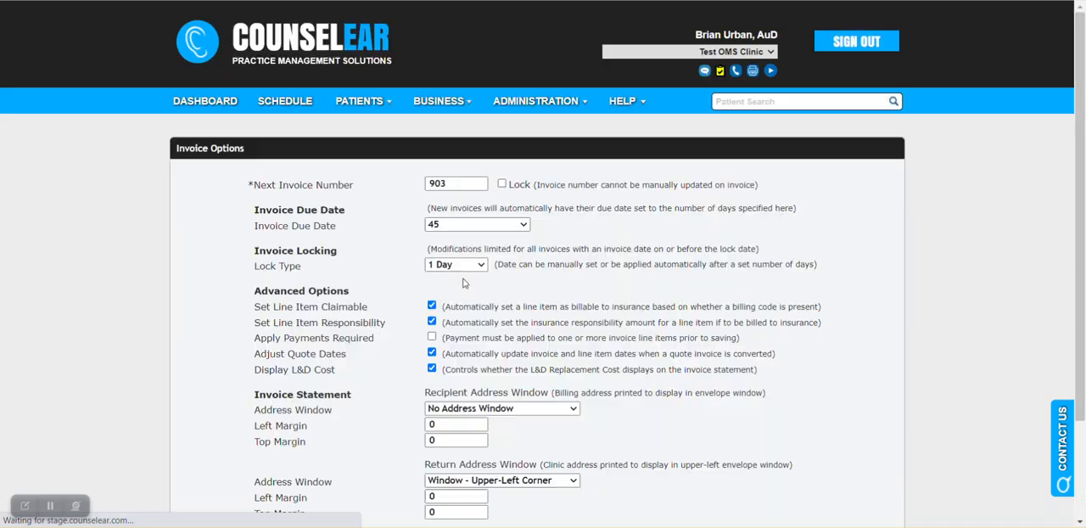
Step: Open the signed-in audiologist's account for editing from the active user list
{"action": "left_click", "coordinate": [571, 114]}
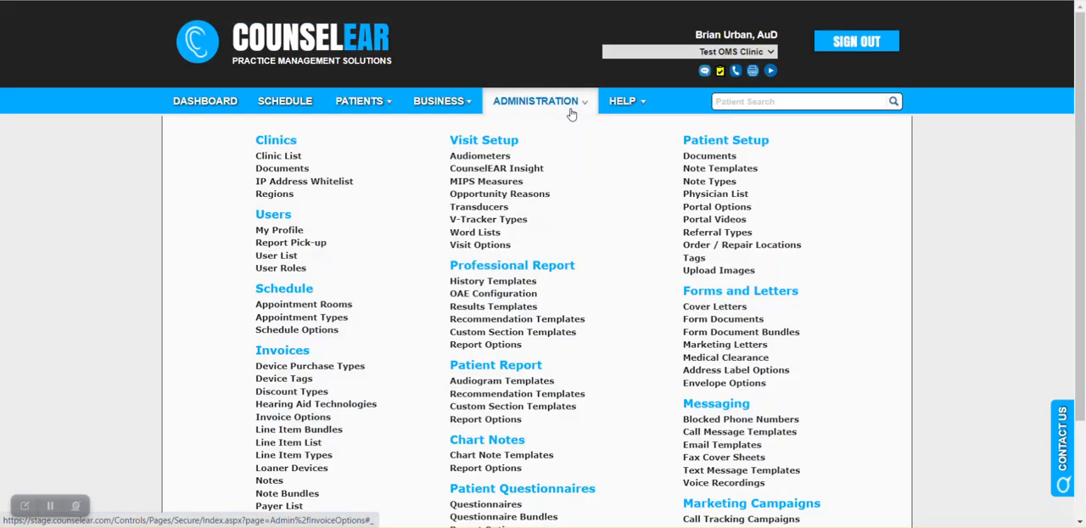
{"action": "left_click", "coordinate": [291, 259]}
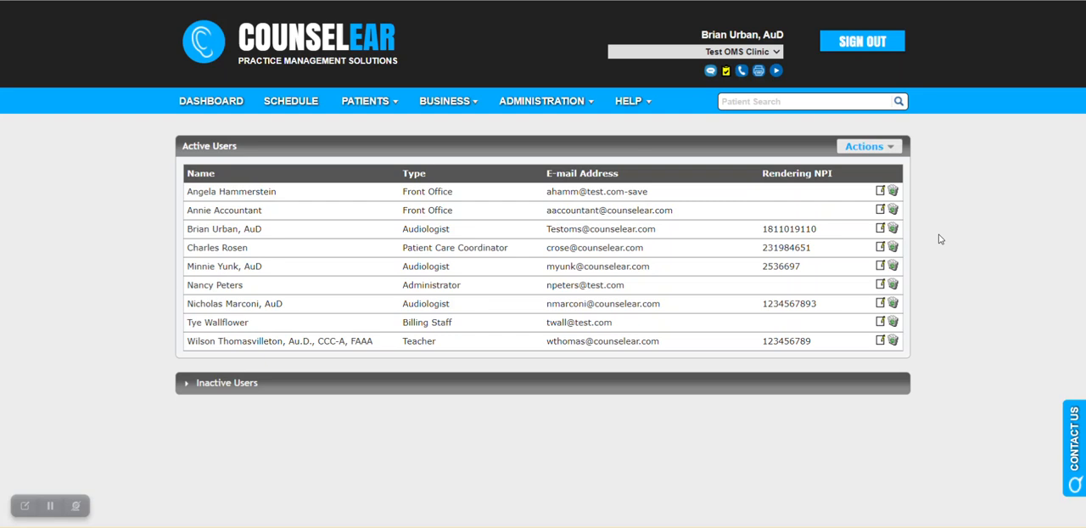
{"action": "left_click", "coordinate": [881, 229]}
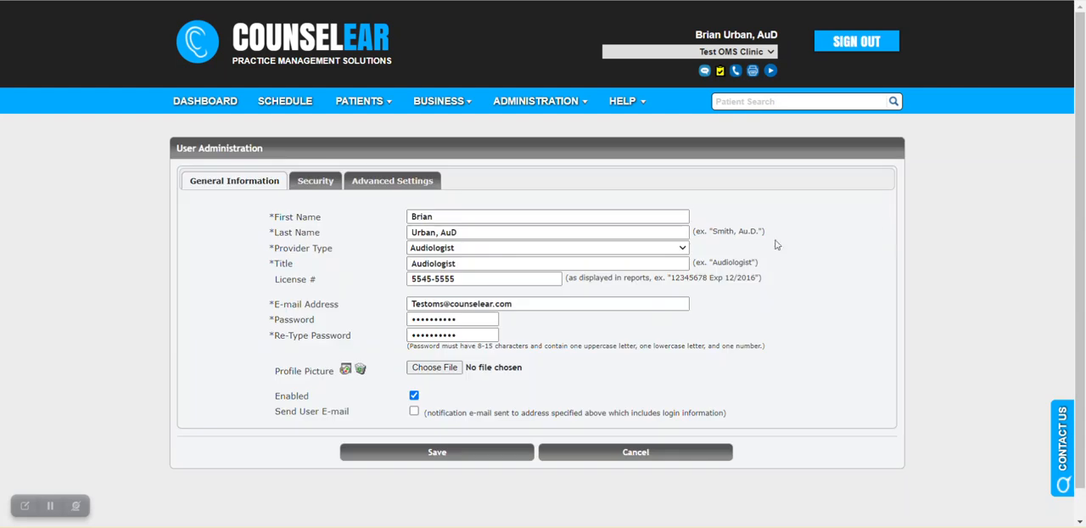
Step: Check the Invoice Lock Override permission in the user's security settings and leave the record without saving
{"action": "left_click", "coordinate": [326, 182]}
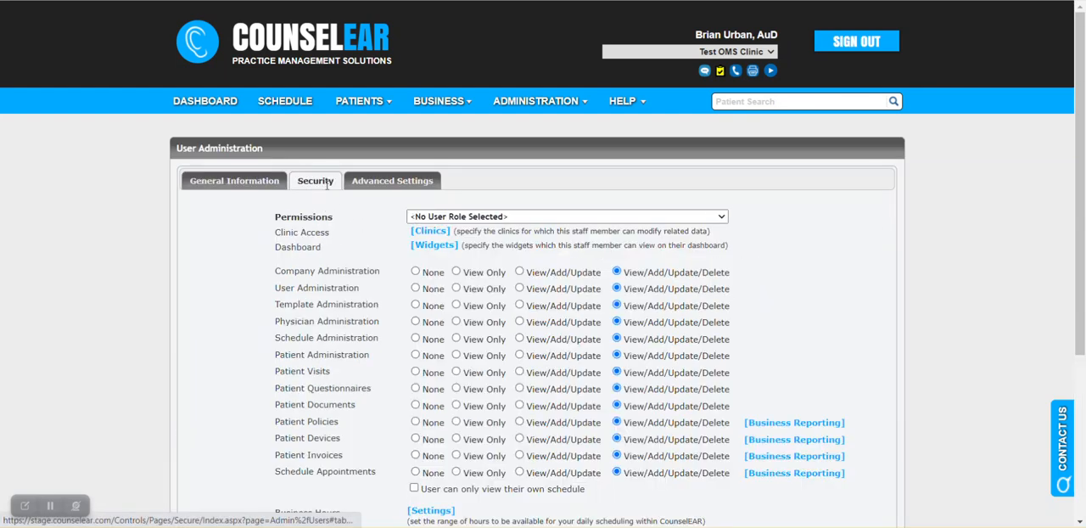
{"action": "scroll", "coordinate": [333, 268], "scroll_direction": "down", "scroll_amount": 3}
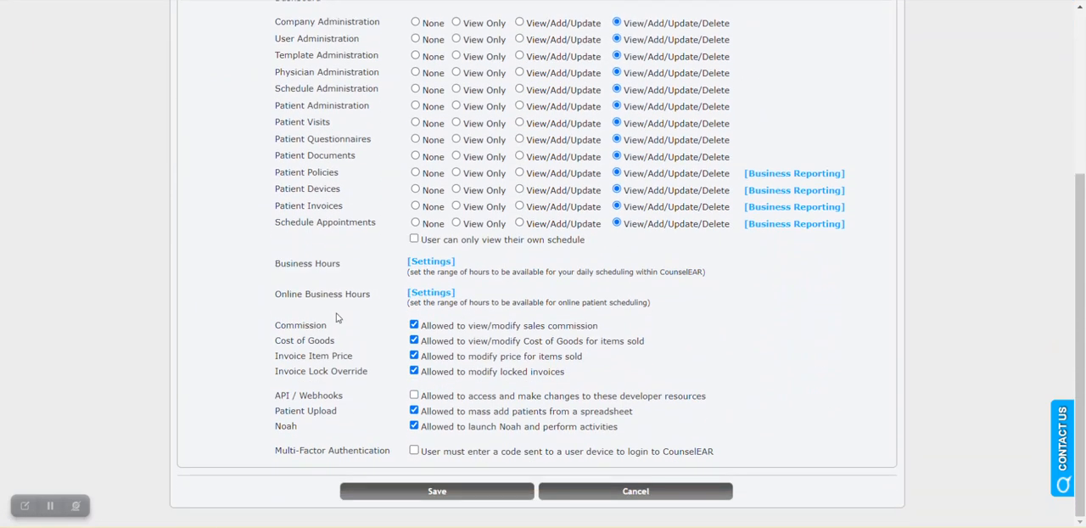
{"action": "left_click_drag", "start_coordinate": [276, 371], "coordinate": [376, 373]}
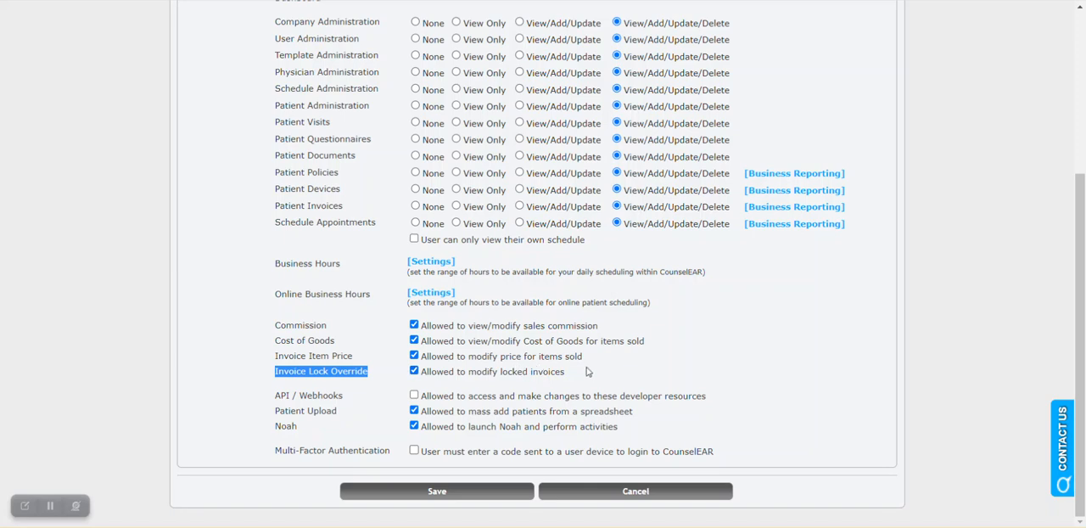
{"action": "mouse_move", "coordinate": [640, 526]}
{"action": "left_click", "coordinate": [644, 485]}
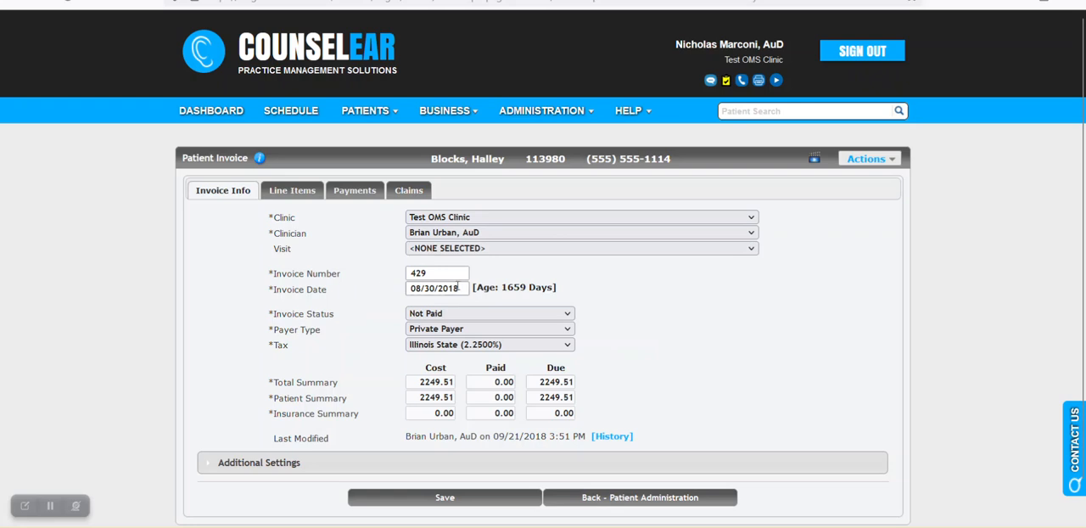
Step: Review the 08/30/2018 invoice's general information and open its left hearing aid line item
{"action": "scroll", "coordinate": [661, 295], "scroll_direction": "down", "scroll_amount": 1}
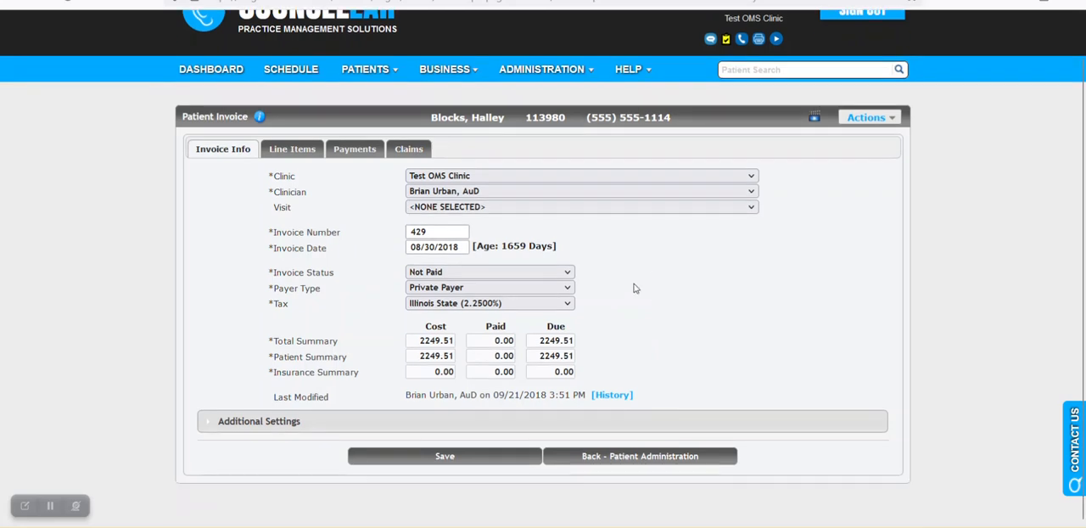
{"action": "left_click", "coordinate": [304, 155]}
{"action": "scroll", "coordinate": [322, 248], "scroll_direction": "down", "scroll_amount": 2}
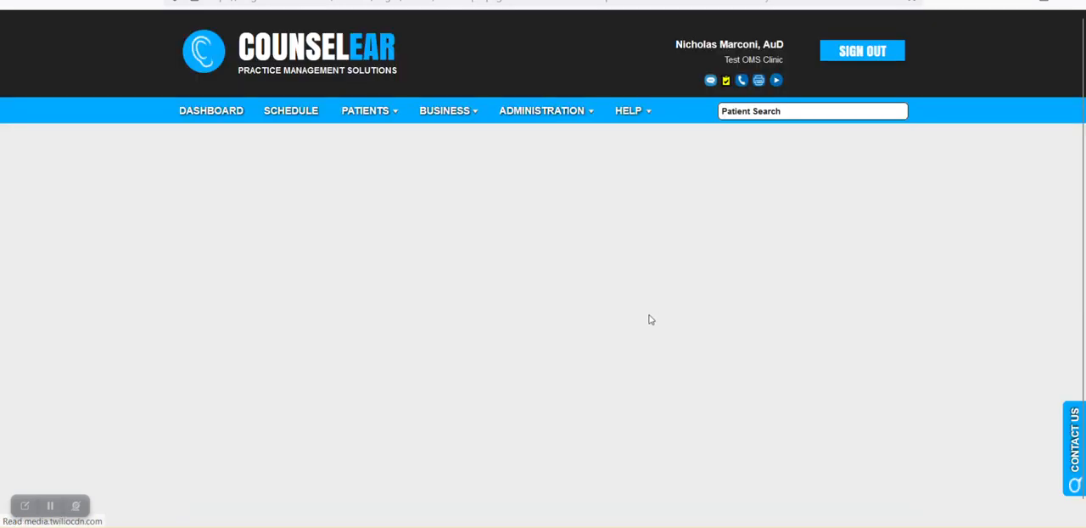
Step: Examine the left hearing aid line item's pricing, device details and available save or cancel options, and close it without changes
{"action": "scroll", "coordinate": [582, 347], "scroll_direction": "down", "scroll_amount": 2}
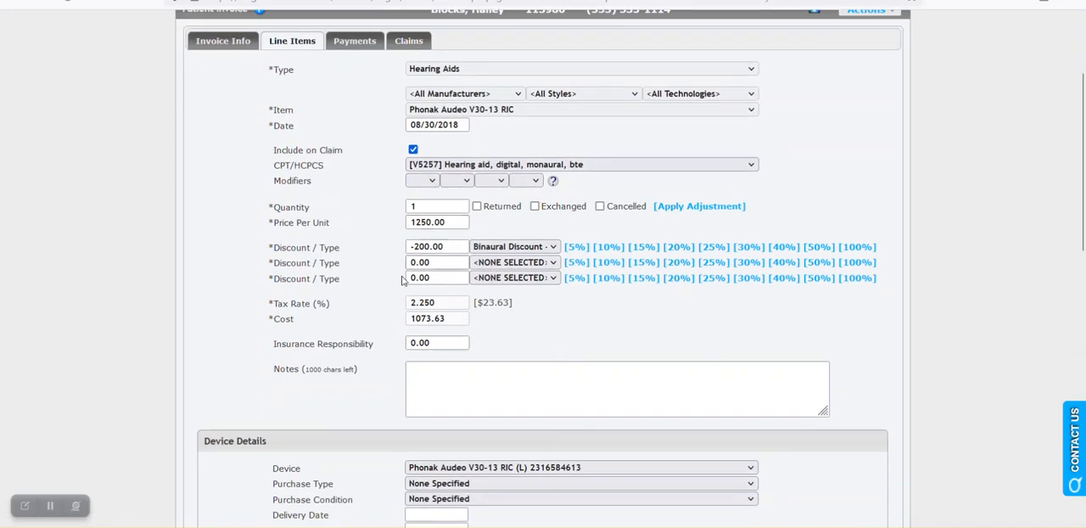
{"action": "scroll", "coordinate": [389, 292], "scroll_direction": "down", "scroll_amount": 3}
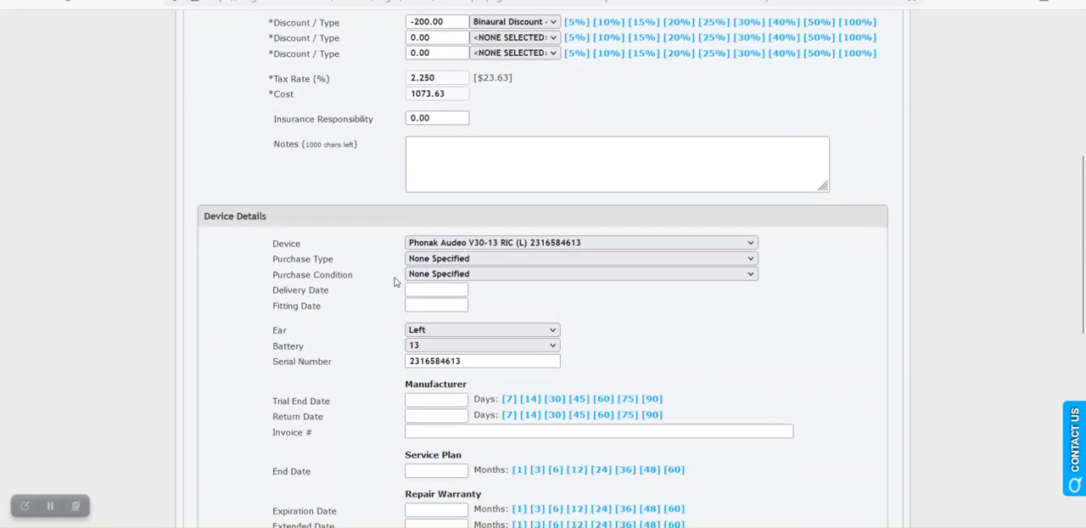
{"action": "scroll", "coordinate": [395, 280], "scroll_direction": "down", "scroll_amount": 6}
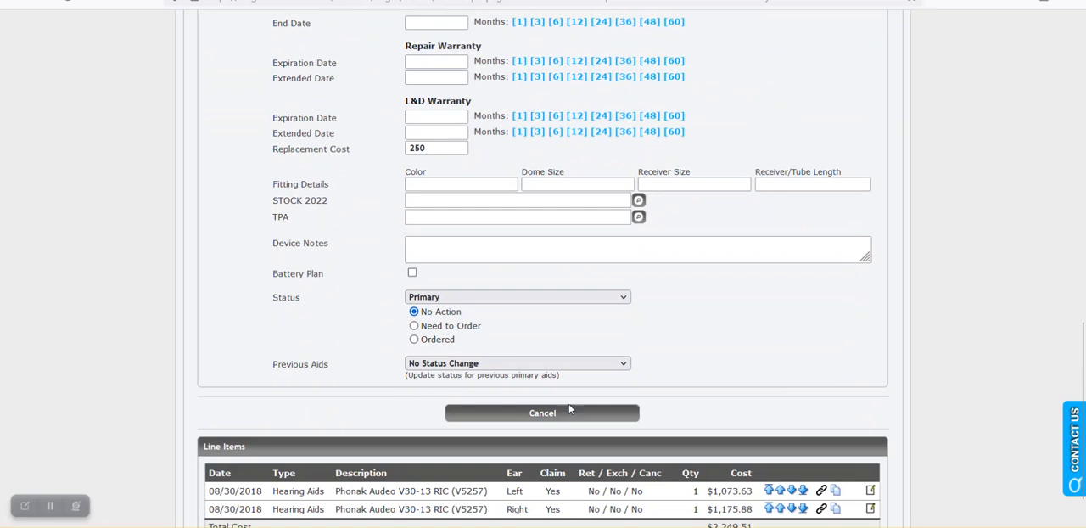
{"action": "scroll", "coordinate": [667, 400], "scroll_direction": "up", "scroll_amount": 1}
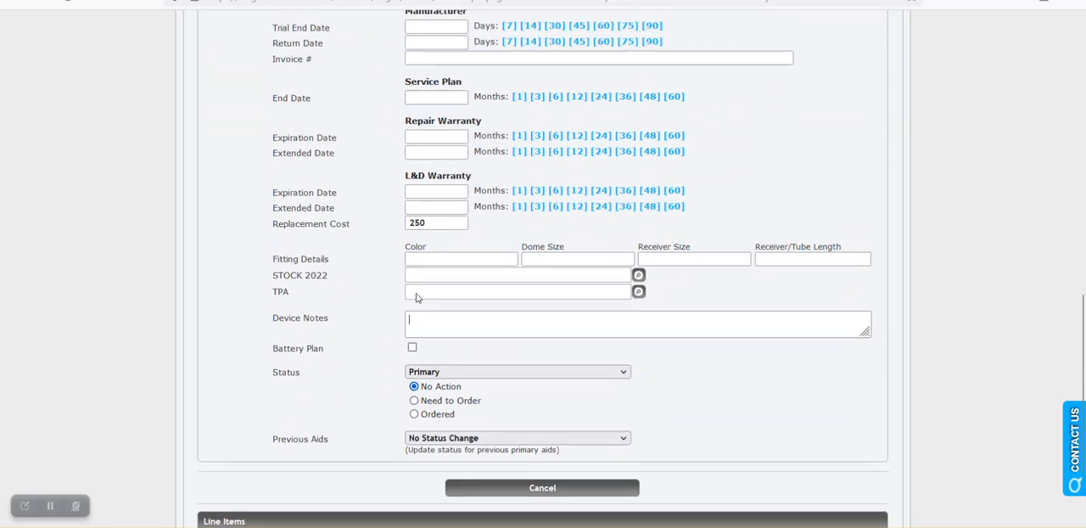
{"action": "scroll", "coordinate": [662, 399], "scroll_direction": "down", "scroll_amount": 1}
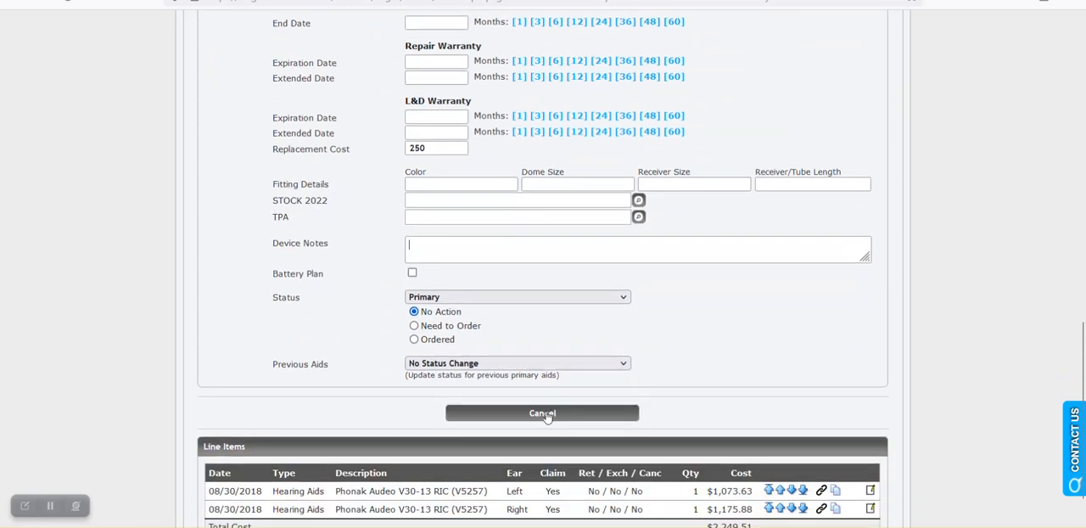
{"action": "scroll", "coordinate": [667, 394], "scroll_direction": "up", "scroll_amount": 8}
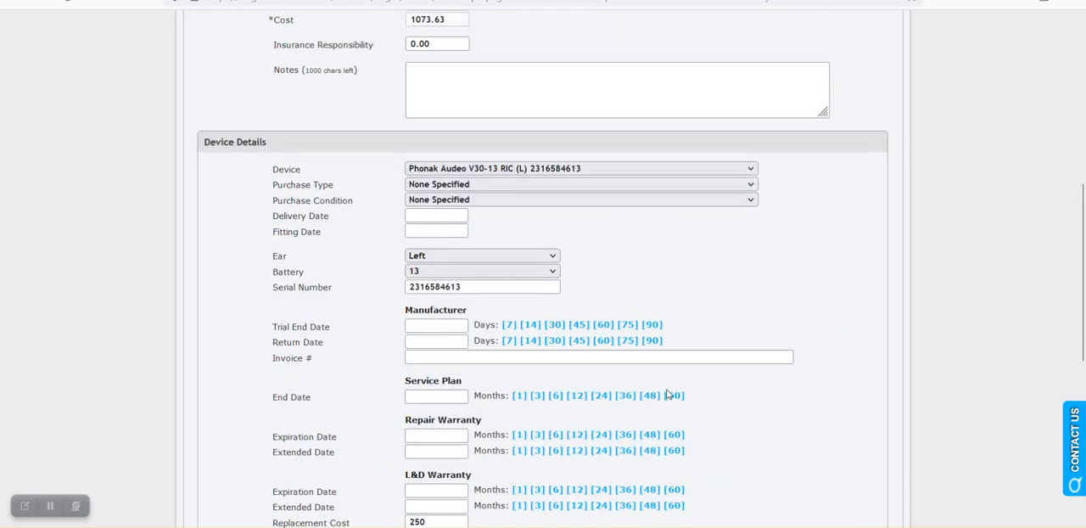
{"action": "scroll", "coordinate": [667, 390], "scroll_direction": "up", "scroll_amount": 2}
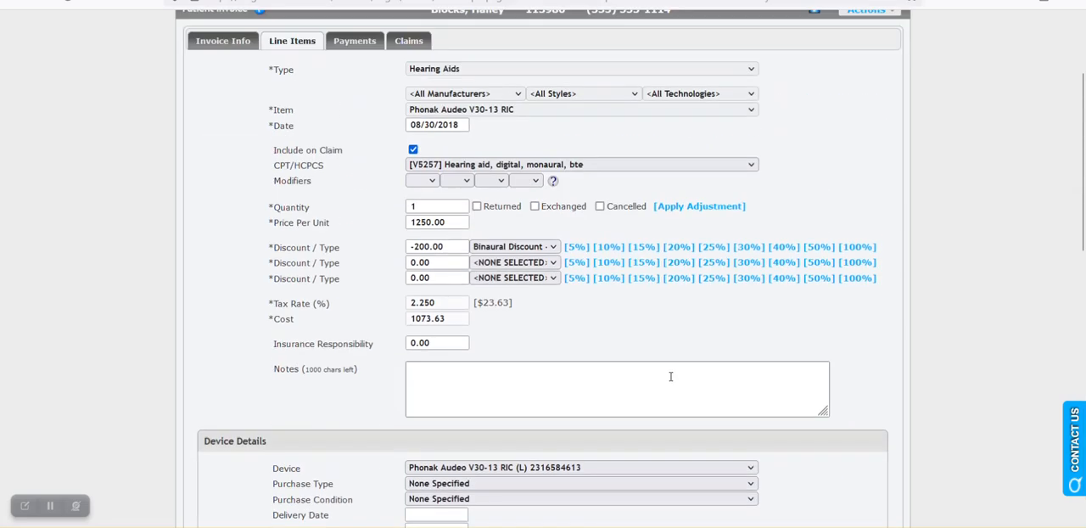
{"action": "scroll", "coordinate": [670, 378], "scroll_direction": "down", "scroll_amount": 9}
{"action": "scroll", "coordinate": [672, 378], "scroll_direction": "down", "scroll_amount": 3}
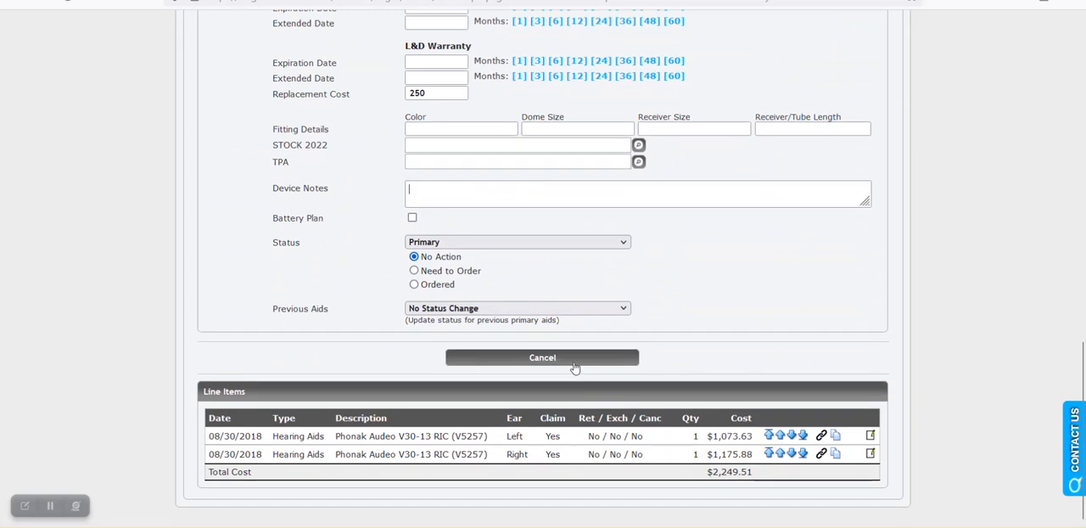
{"action": "left_click", "coordinate": [575, 363]}
Step: Fill in a Private Payer payment on the invoice, paid by Check with reference number 46513 and the total due of 2249.51
{"action": "scroll", "coordinate": [797, 406], "scroll_direction": "down", "scroll_amount": 3}
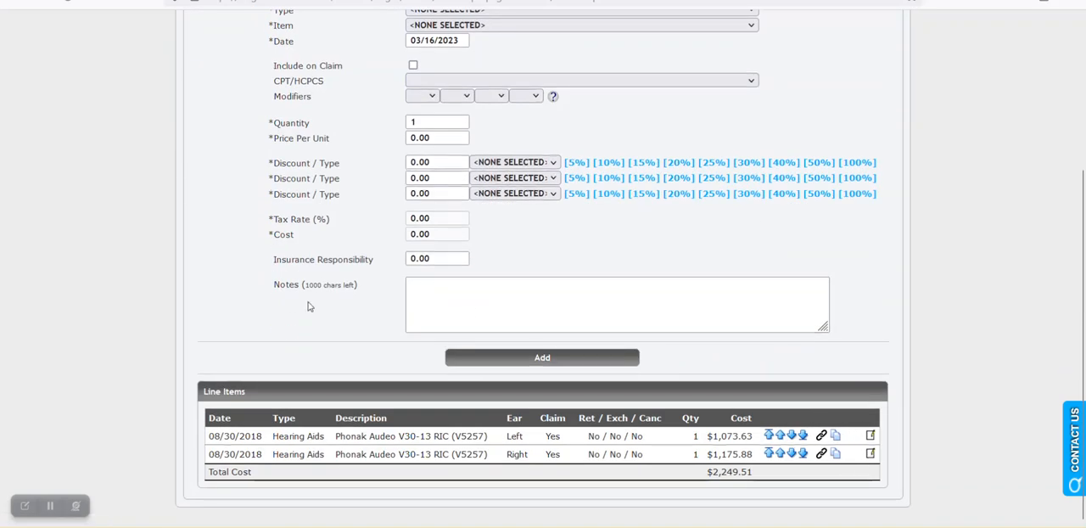
{"action": "scroll", "coordinate": [310, 305], "scroll_direction": "up", "scroll_amount": 3}
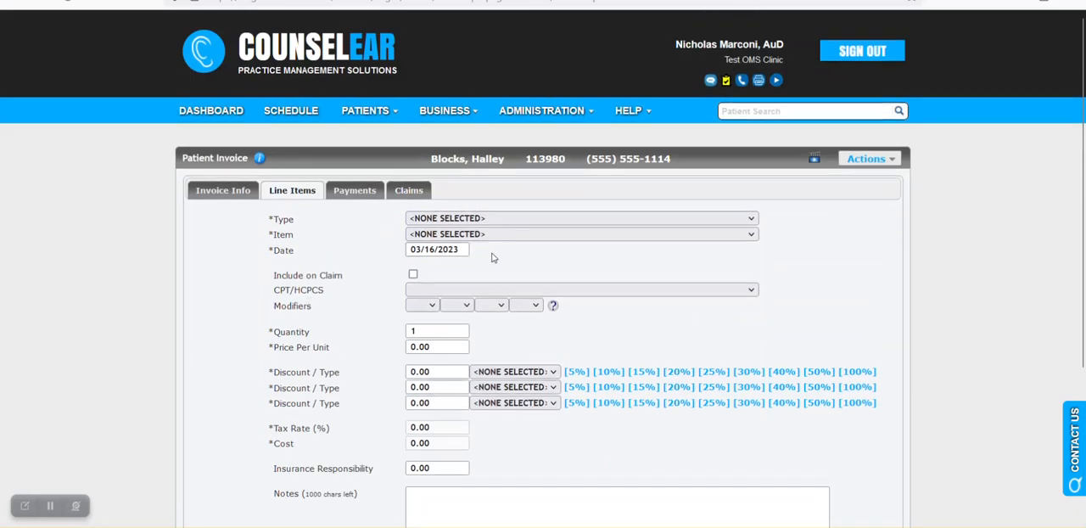
{"action": "left_click", "coordinate": [360, 196]}
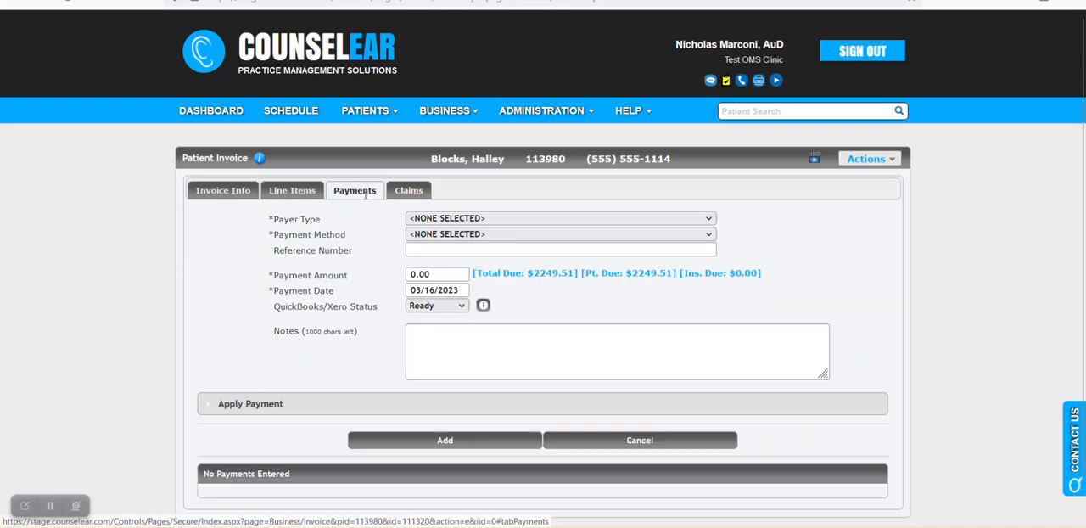
{"action": "left_click", "coordinate": [462, 219]}
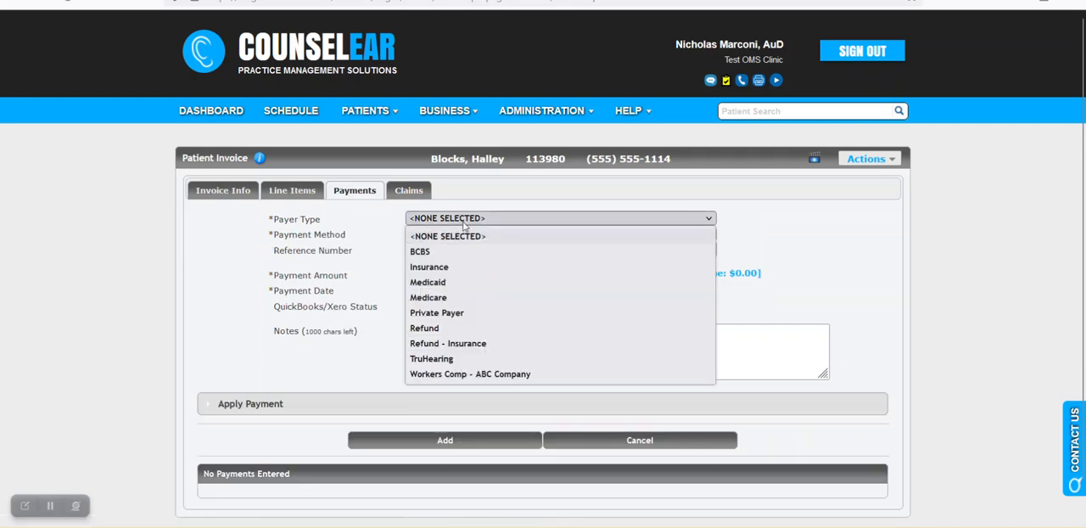
{"action": "left_click", "coordinate": [465, 313]}
{"action": "left_click", "coordinate": [458, 234]}
{"action": "left_click", "coordinate": [454, 282]}
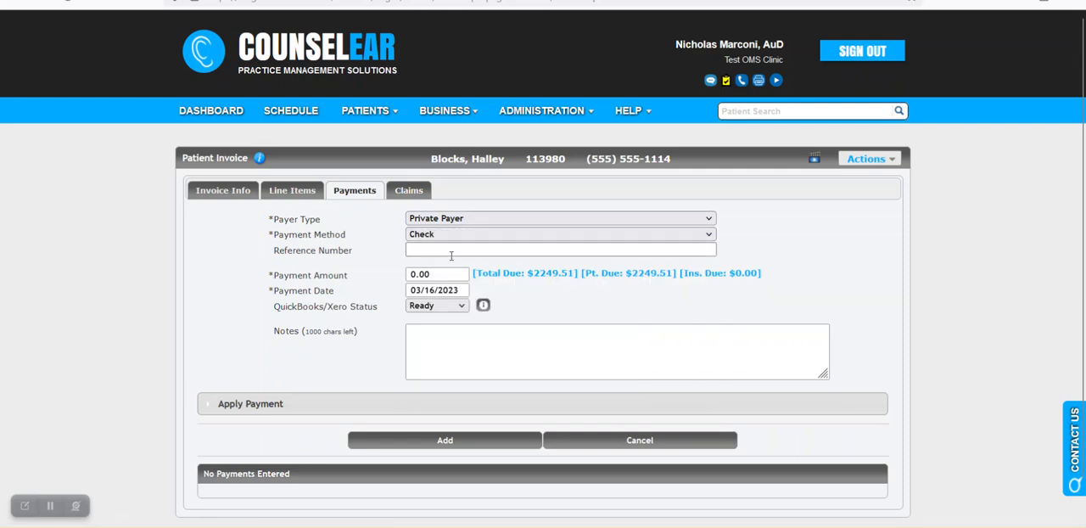
{"action": "type", "text": "46513"}
{"action": "left_click", "coordinate": [456, 275]}
{"action": "left_click", "coordinate": [497, 273]}
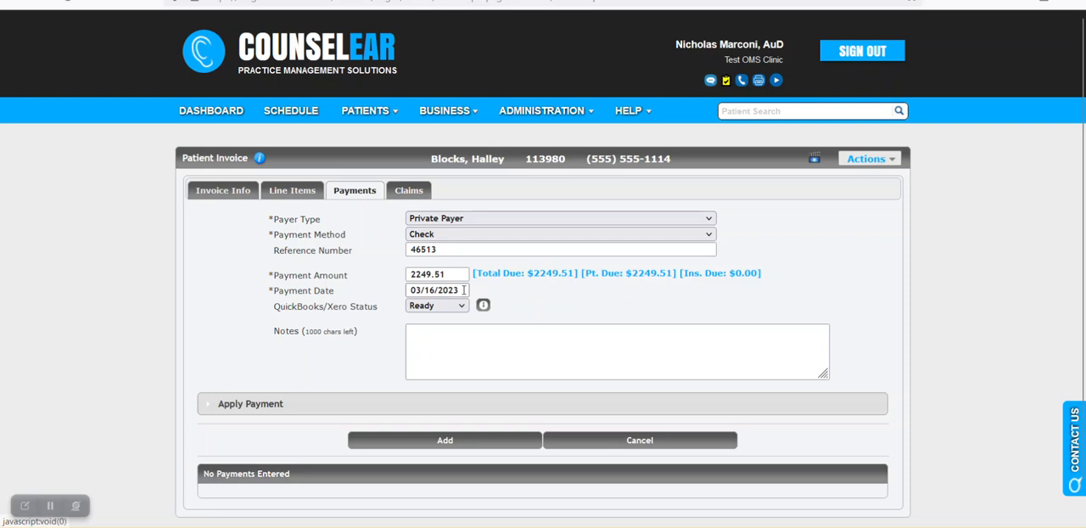
Step: Set the payment date to 03/15/2023 and try to add the payment to the invoice
{"action": "left_click", "coordinate": [460, 290]}
{"action": "left_click", "coordinate": [466, 393]}
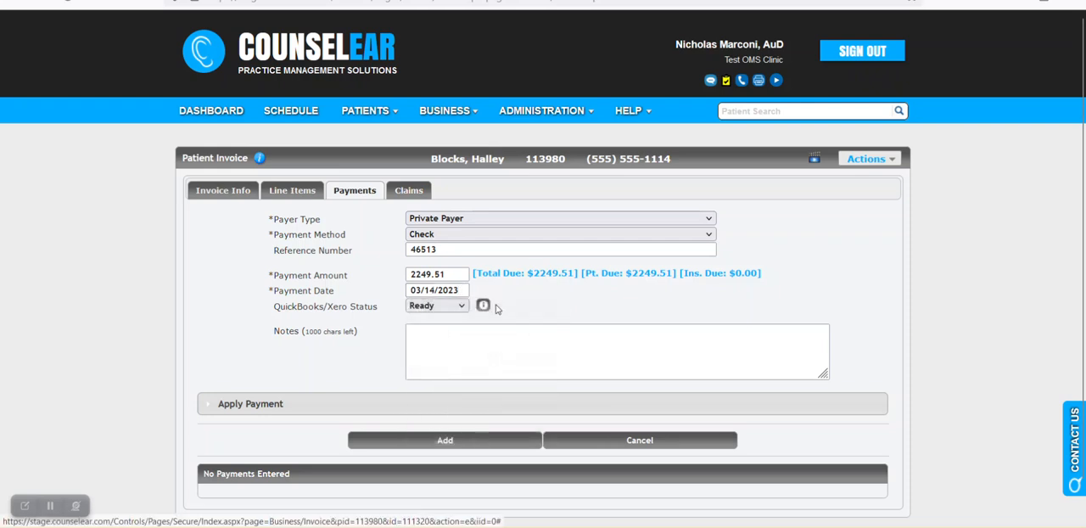
{"action": "left_click", "coordinate": [435, 291]}
{"action": "left_click", "coordinate": [490, 393]}
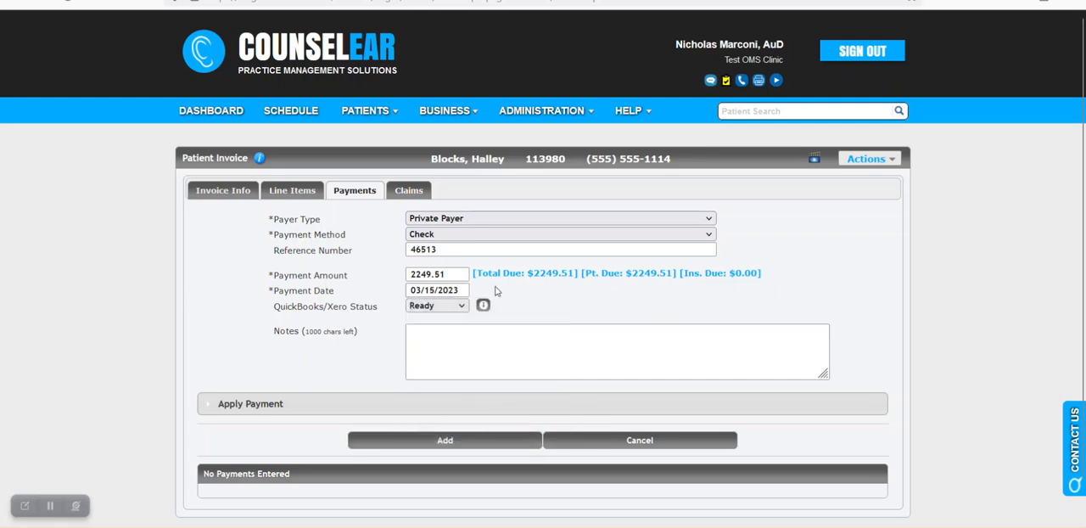
{"action": "left_click", "coordinate": [447, 440]}
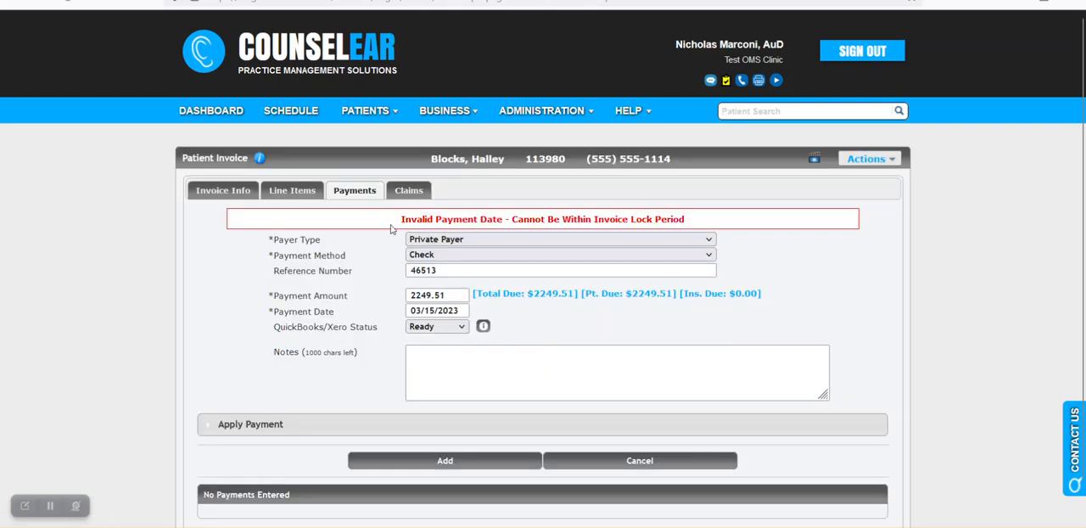
Step: Examine the response to the payment attempt, check the invoice's general information and return to the payment entry
{"action": "left_click_drag", "start_coordinate": [401, 221], "coordinate": [712, 233]}
{"action": "left_click", "coordinate": [758, 263]}
{"action": "left_click", "coordinate": [225, 193]}
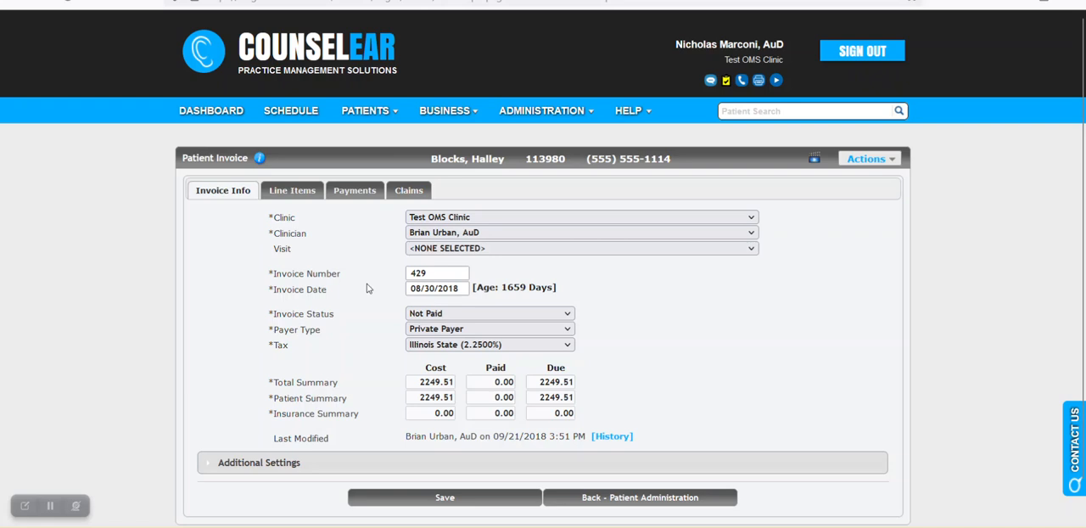
{"action": "left_click", "coordinate": [350, 192]}
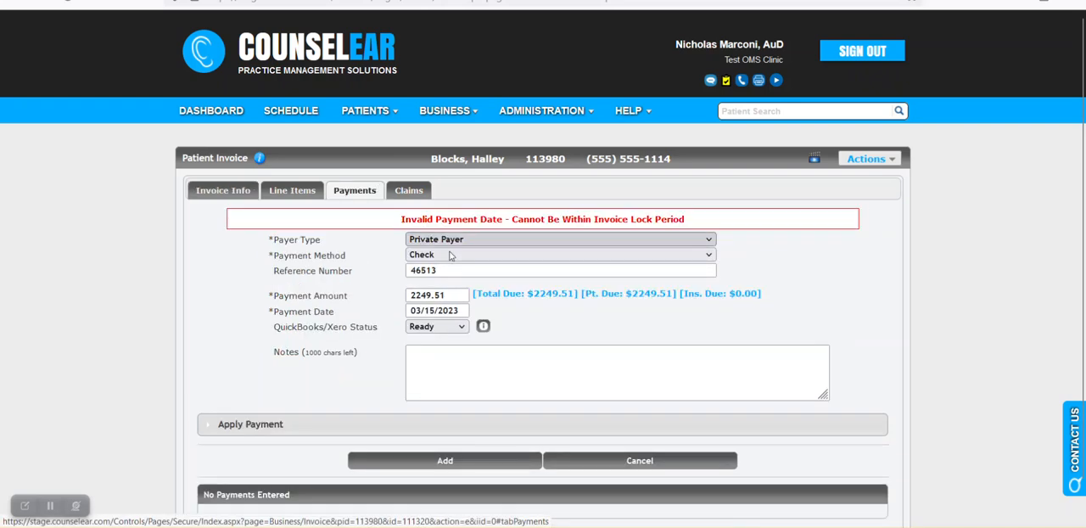